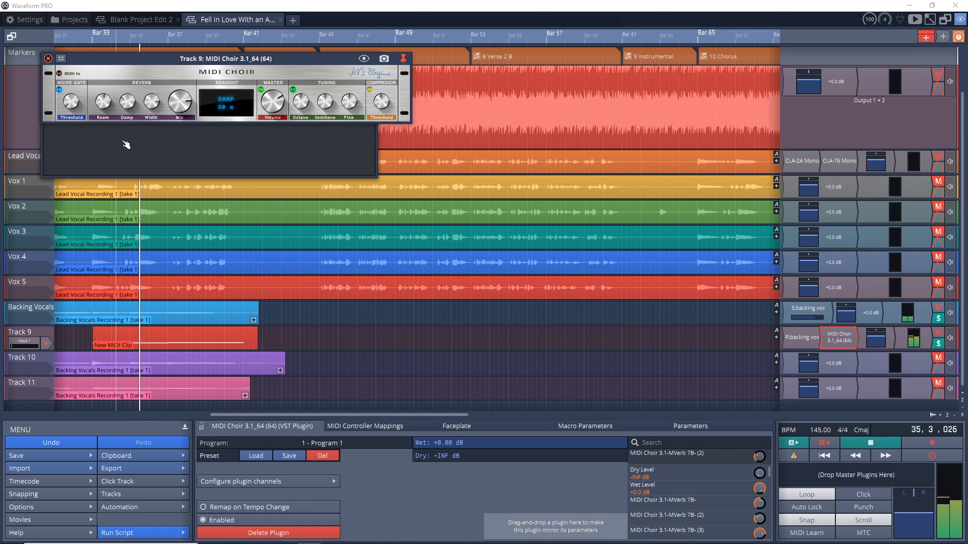
pyautogui.moveTo(152, 103); pyautogui.dragTo(177, 84)
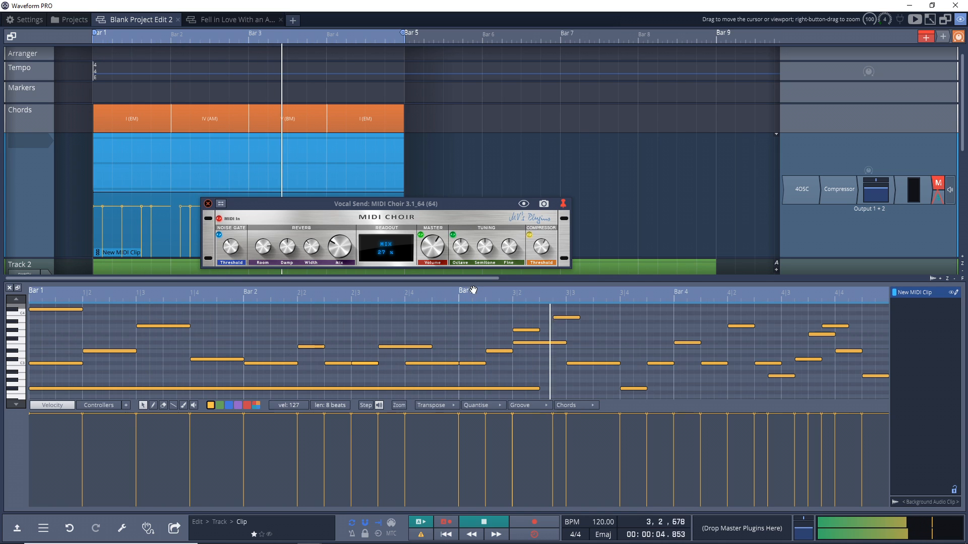
pyautogui.click(453, 235)
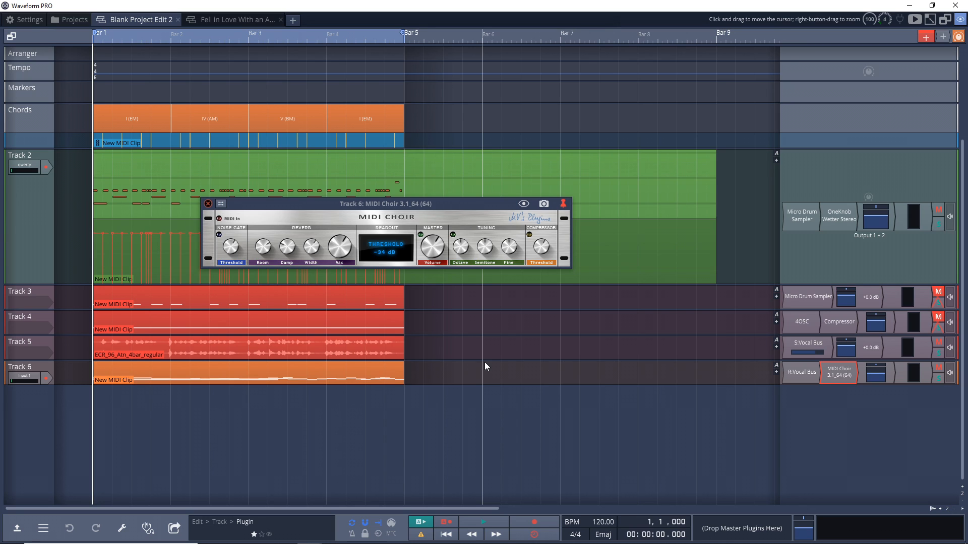
pyautogui.click(485, 362)
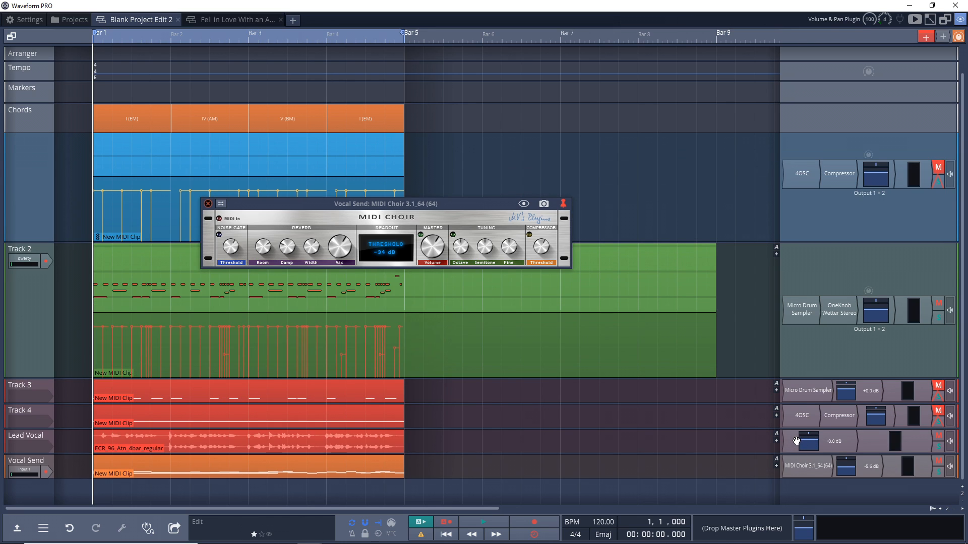
# Step: Add an Aux Send plugin to the Lead Vocal track, sending to Bus #1 (Vocal Bus), and close its window
pyautogui.rightClick(817, 440)
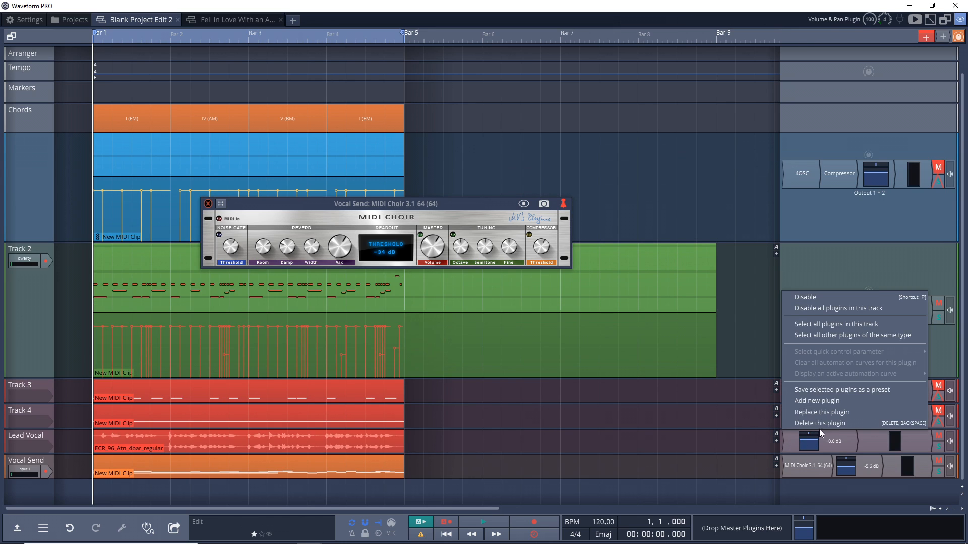
pyautogui.click(828, 401)
pyautogui.moveTo(740, 283)
pyautogui.moveTo(851, 283)
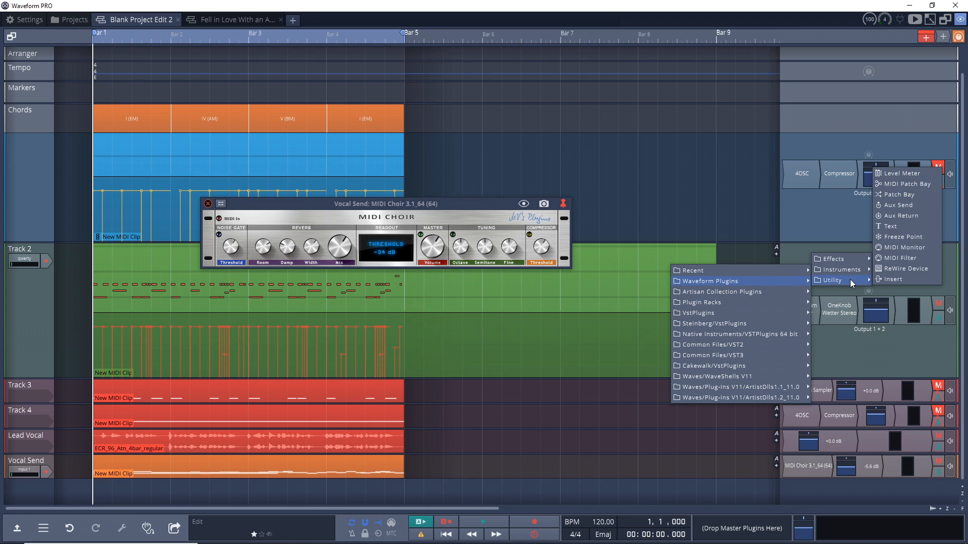
pyautogui.click(891, 205)
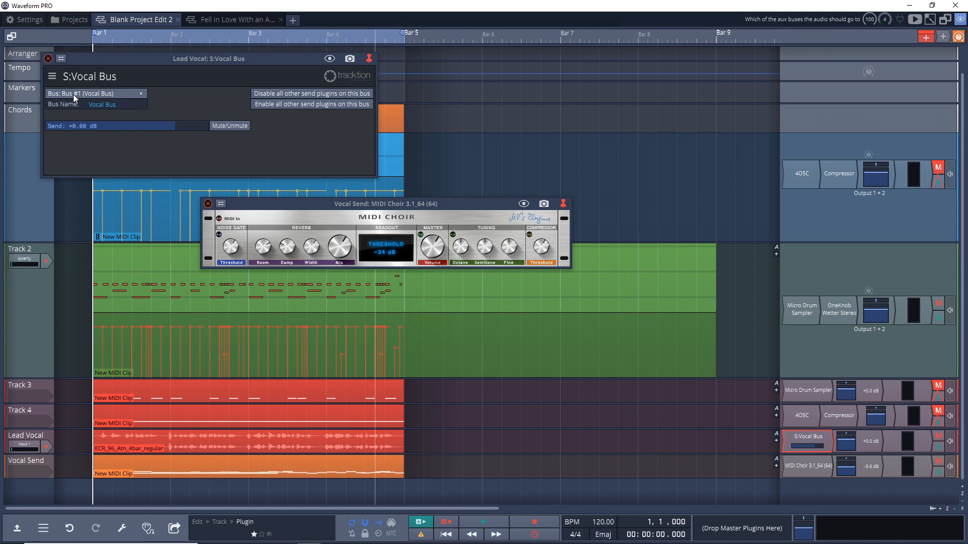
pyautogui.click(93, 93)
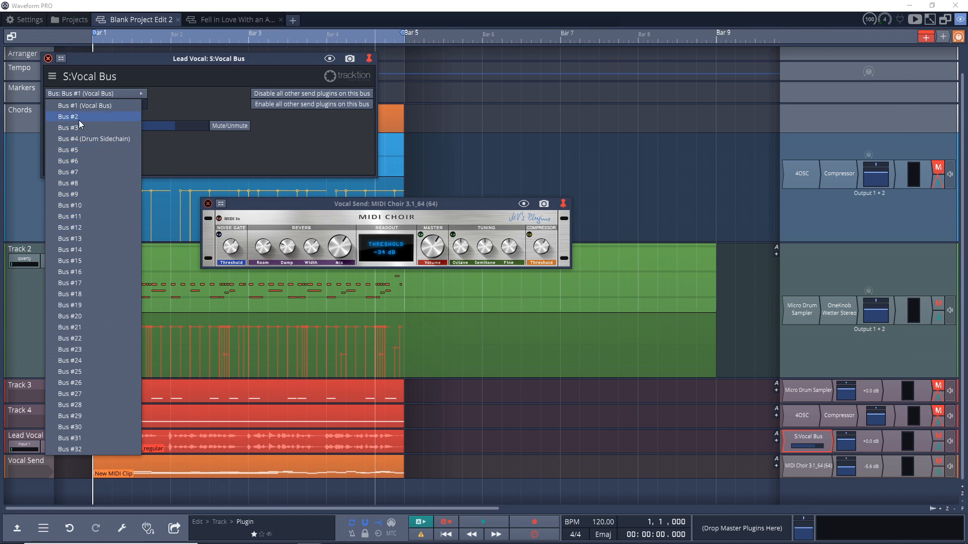
pyautogui.click(137, 92)
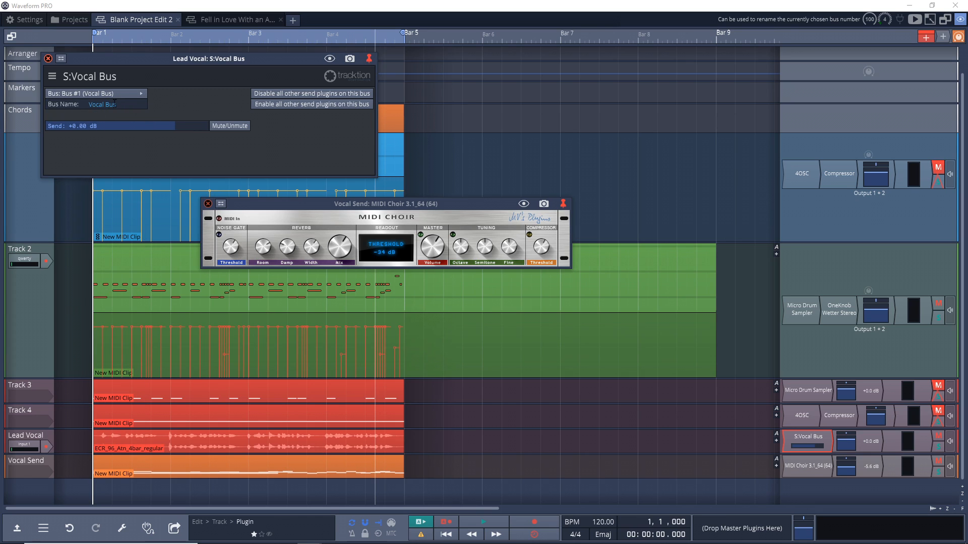
pyautogui.click(48, 59)
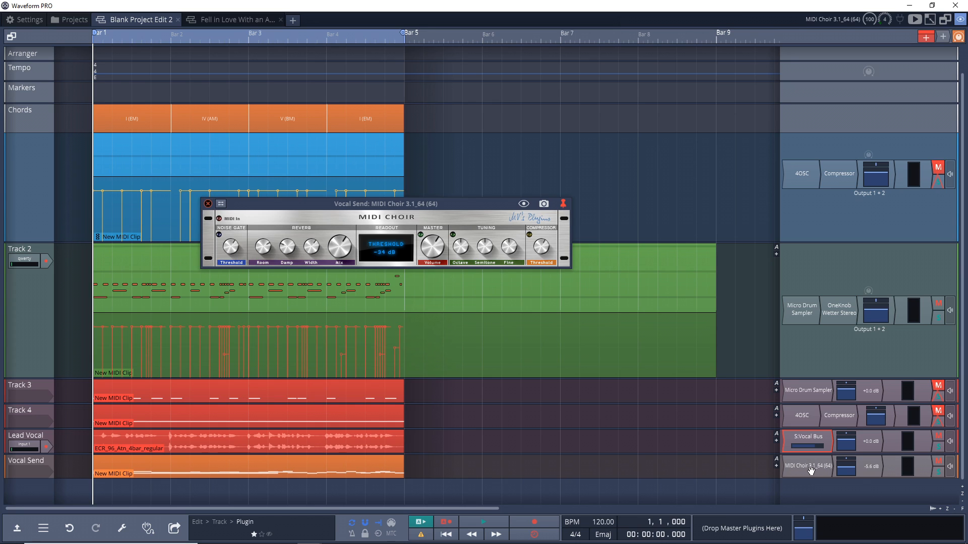
# Step: Insert an Aux Return receiving Bus #1 (Vocal Bus) before MIDI Choir on the Vocal Send track, and play it back
pyautogui.rightClick(800, 469)
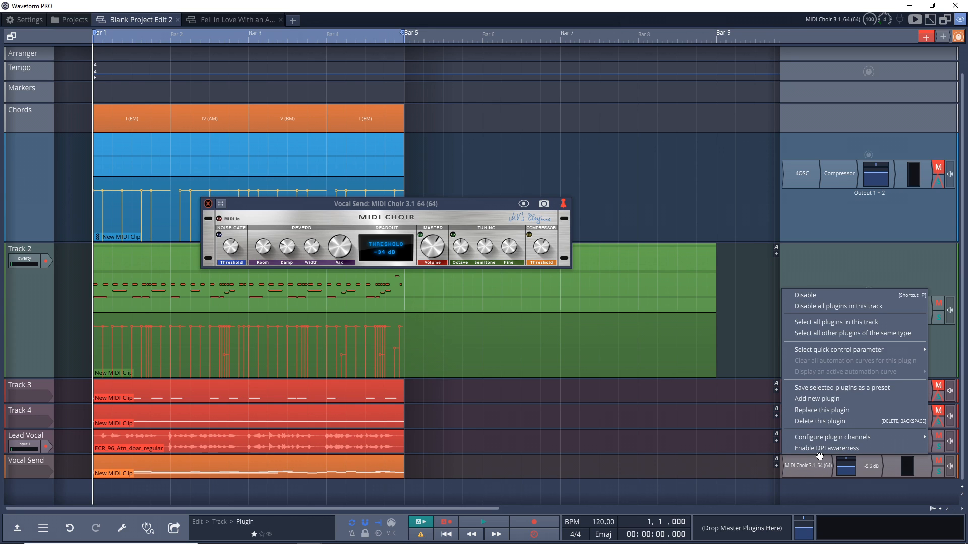
pyautogui.click(834, 399)
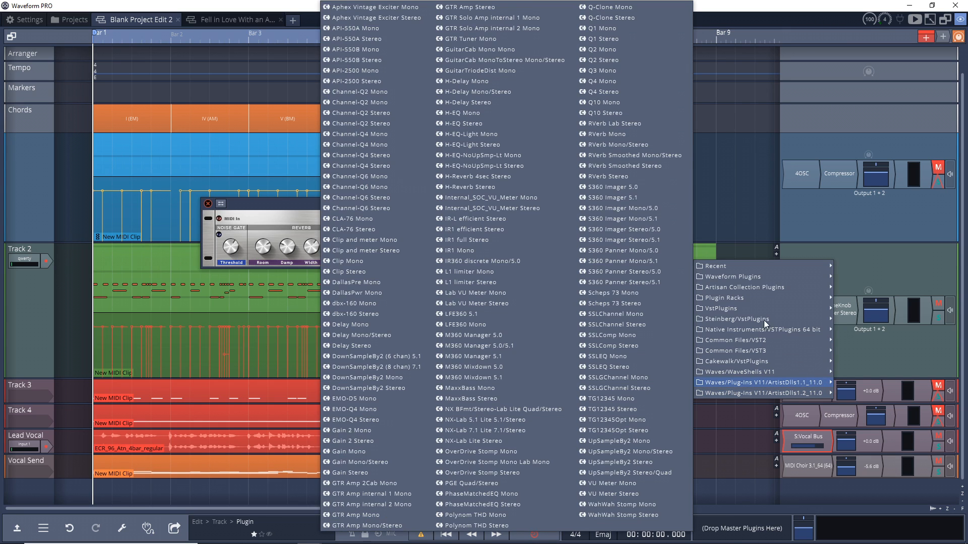
pyautogui.moveTo(729, 274)
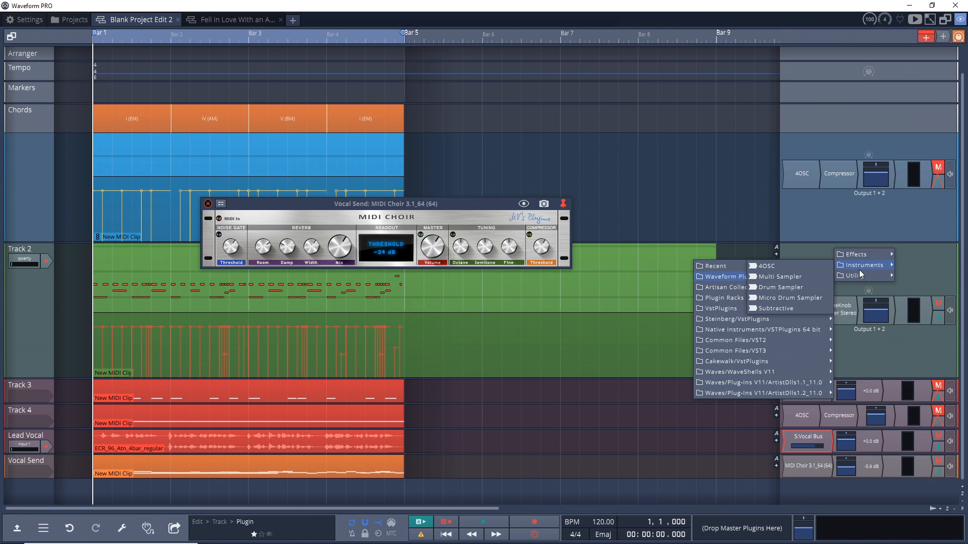
pyautogui.moveTo(859, 276)
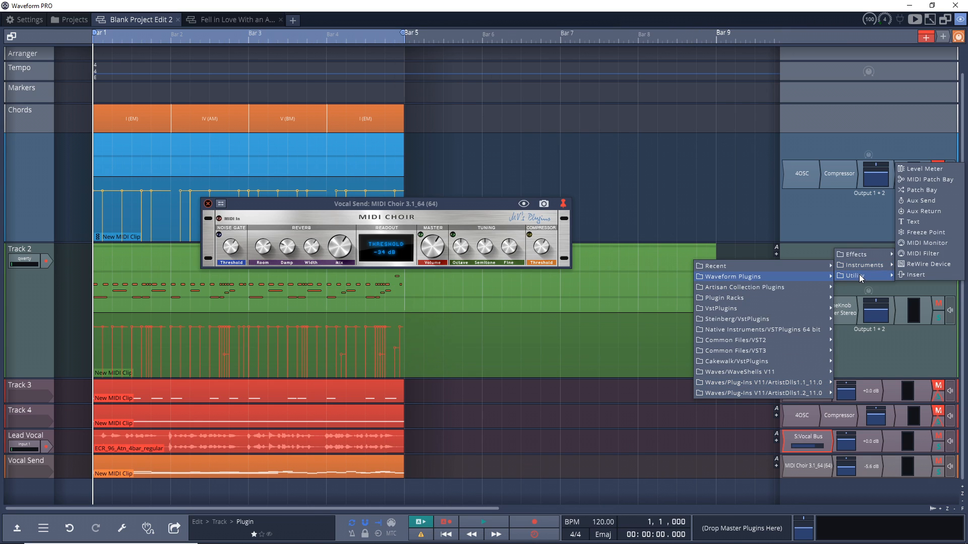
pyautogui.click(925, 211)
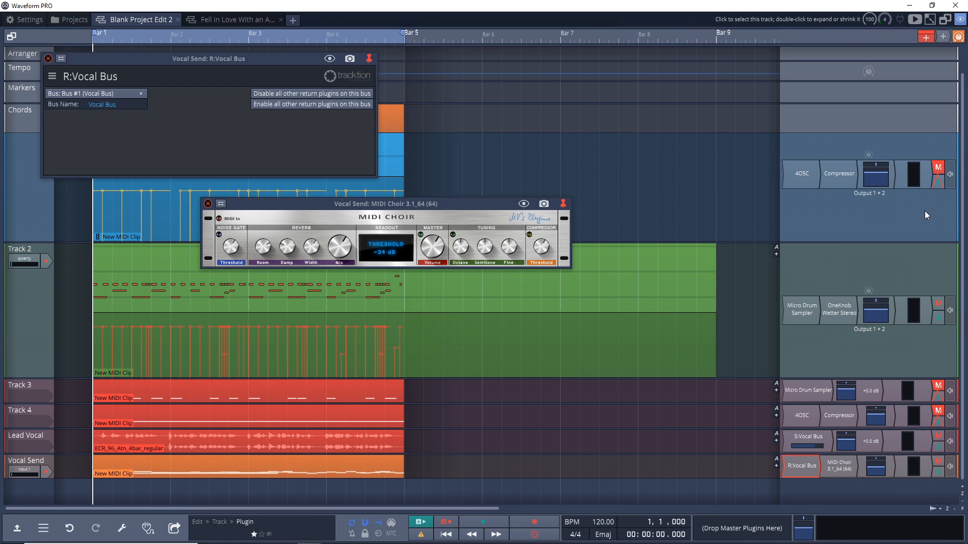
pyautogui.click(94, 93)
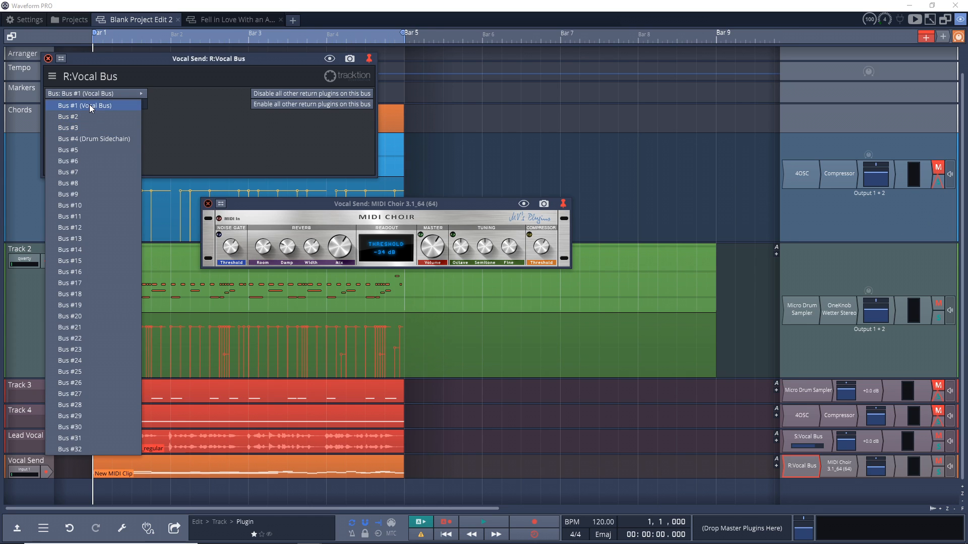
pyautogui.click(90, 105)
pyautogui.keyDown('alt'); pyautogui.click(838, 468); pyautogui.keyUp('alt')
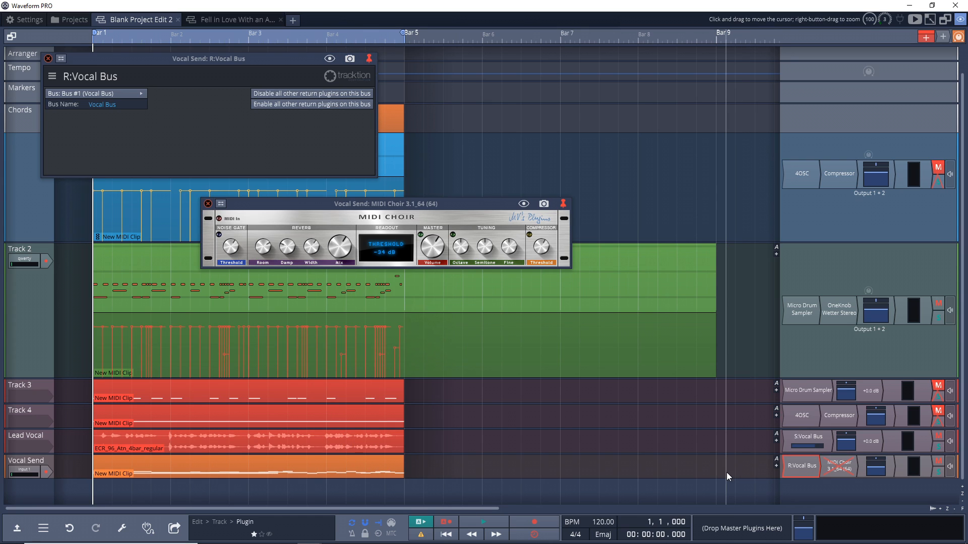
pyautogui.press('space')
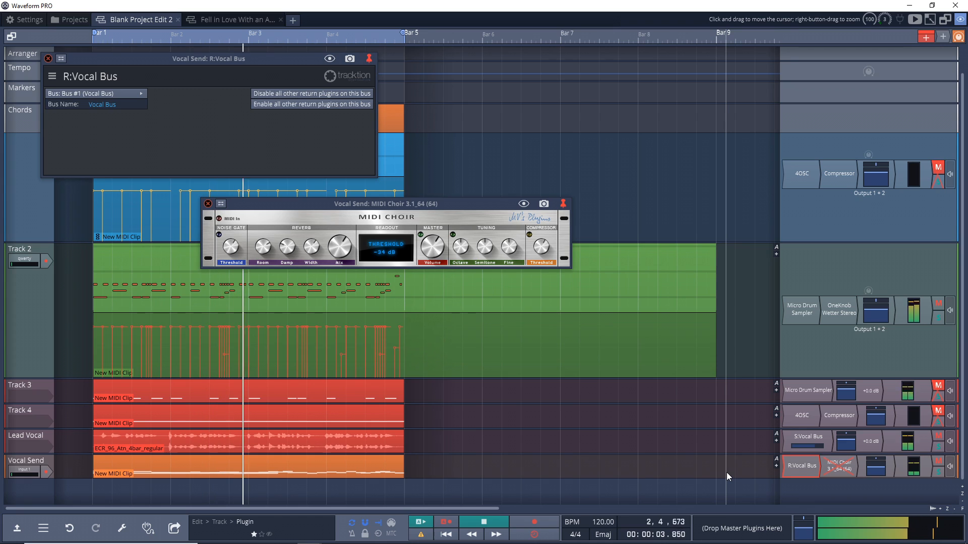
pyautogui.press('space')
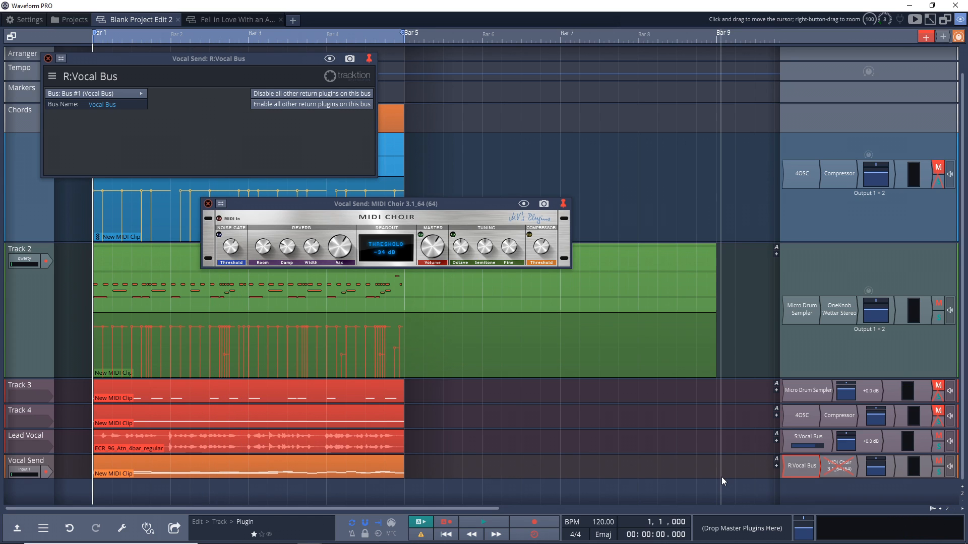
# Step: Disable the Aux Send plugin on the Lead Vocal track
pyautogui.rightClick(806, 438)
pyautogui.click(801, 297)
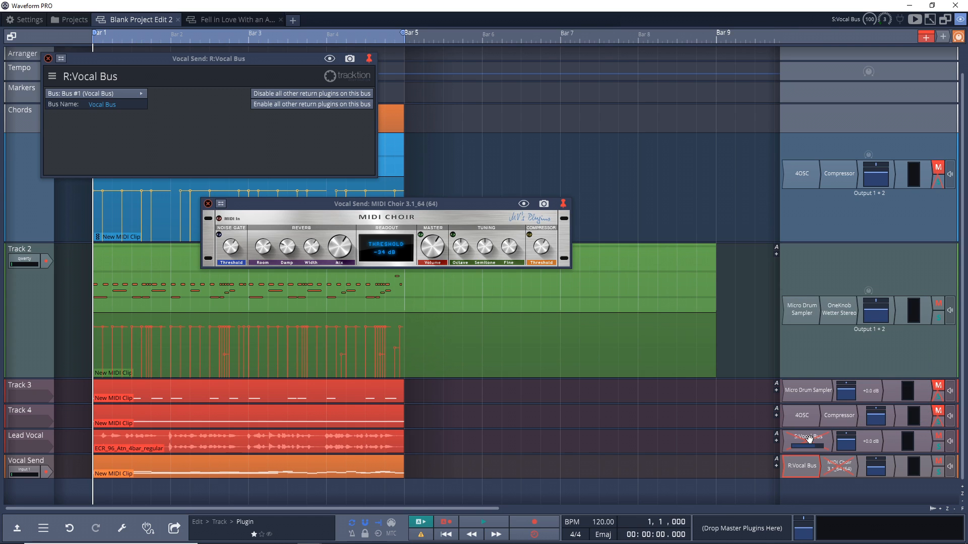
# Step: Route the Lead Vocal track's output to Track 6 (Vocal Send)
pyautogui.click(949, 442)
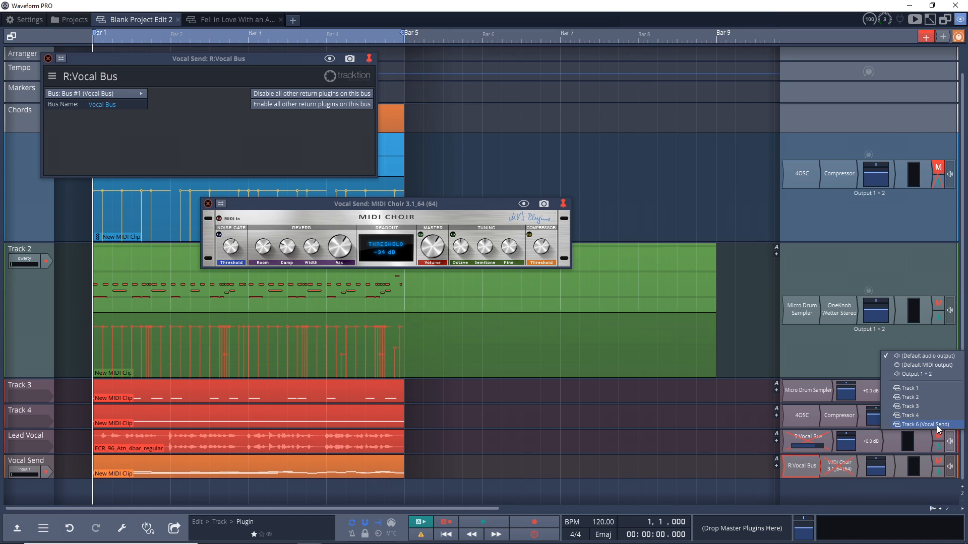
pyautogui.click(908, 425)
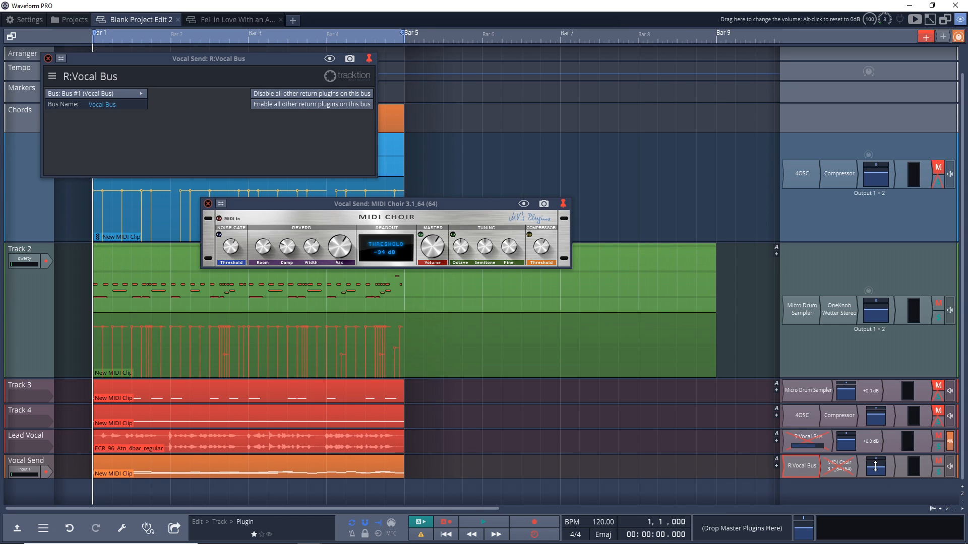
# Step: Play the project while raising the Vocal Send track's volume fader
pyautogui.press('space')
pyautogui.moveTo(875, 468); pyautogui.dragTo(869, 448)
pyautogui.press('space')
# Step: Set the Lead Vocal track's output back to Default audio output and close the MIDI editor
pyautogui.click(949, 441)
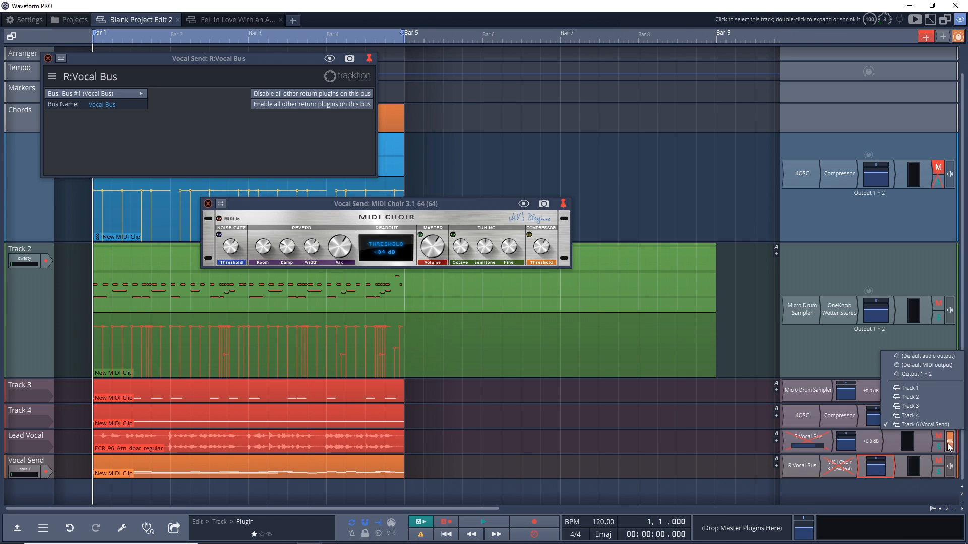
pyautogui.click(936, 356)
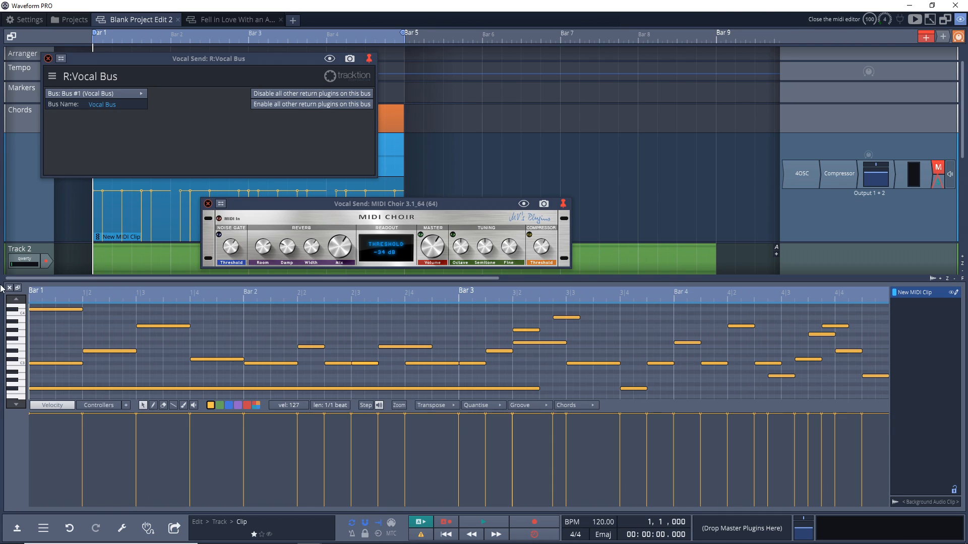
pyautogui.click(9, 288)
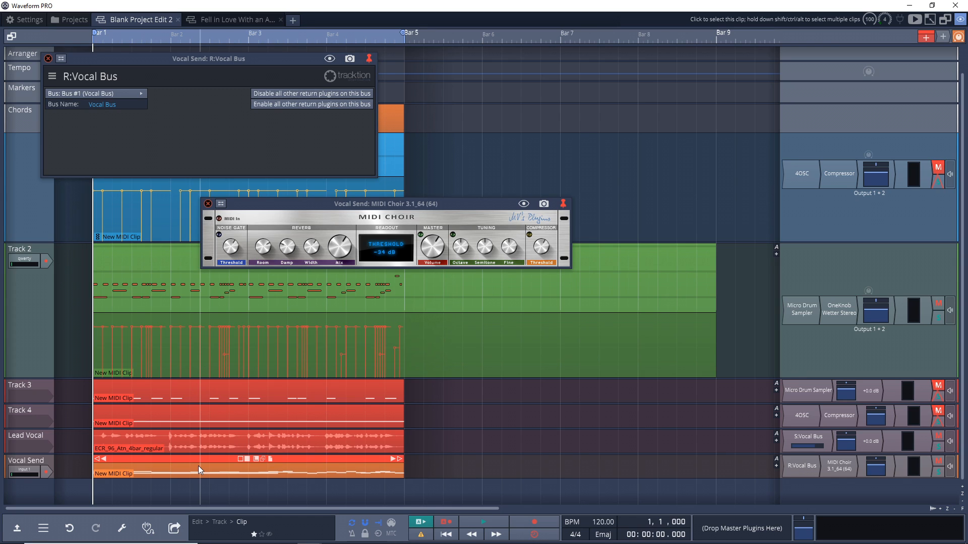
pyautogui.click(483, 271)
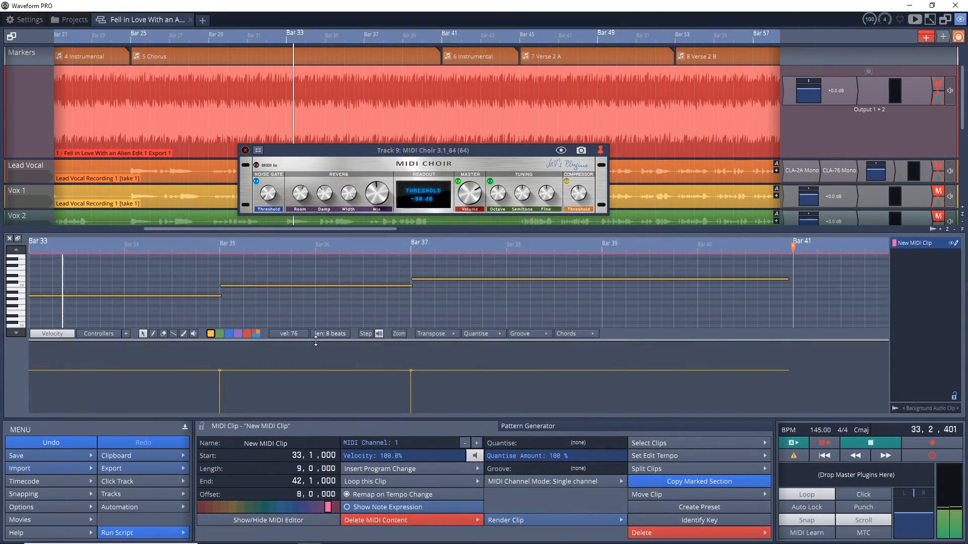
# Step: Adjust the MIDI Choir reverb knobs: Room to about 72%, Mix to about 91%, Width to 100%, and lower Damp
pyautogui.moveTo(371, 198)
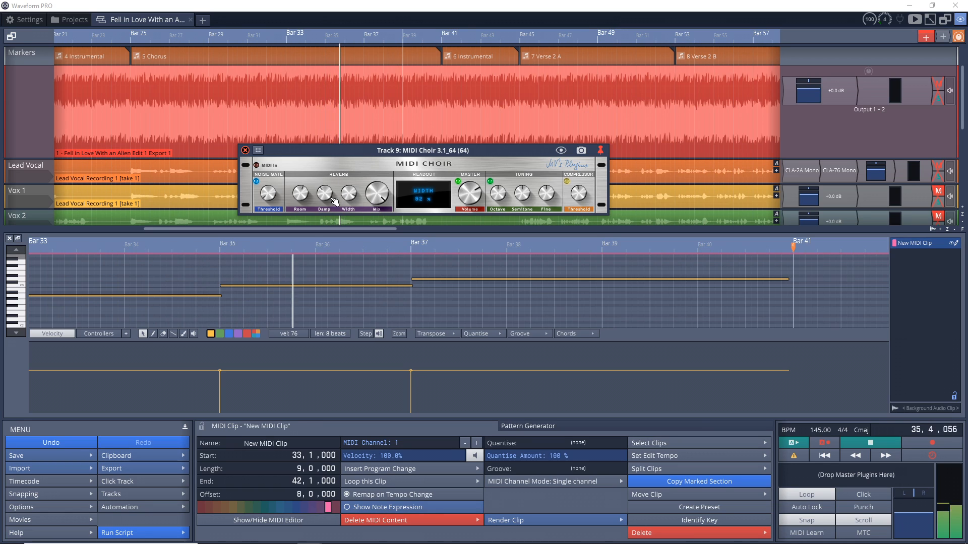
pyautogui.moveTo(302, 192)
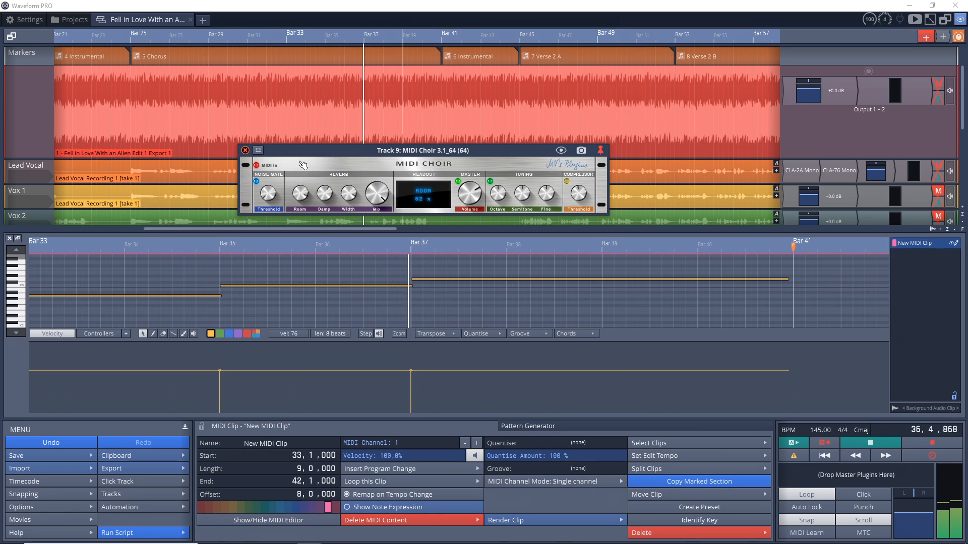
pyautogui.moveTo(297, 183); pyautogui.dragTo(298, 208)
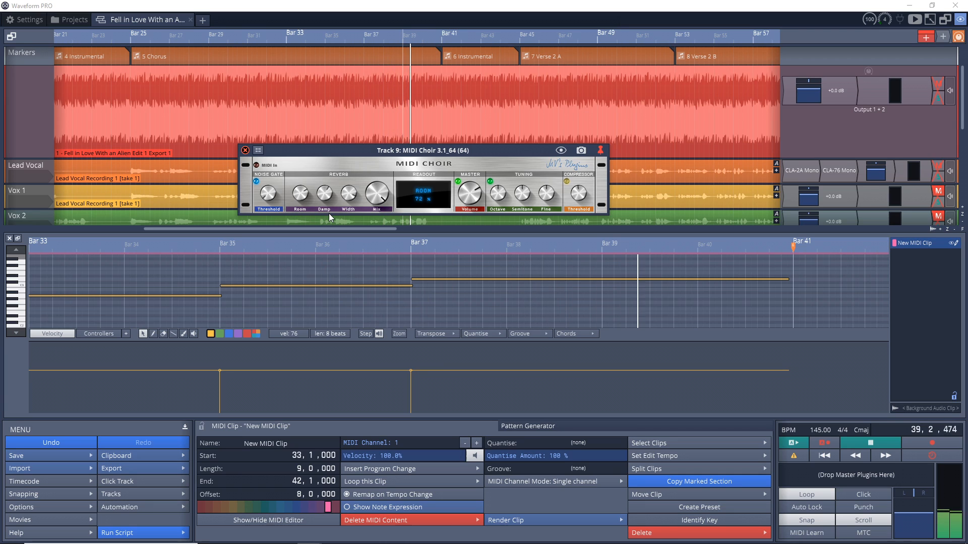
pyautogui.moveTo(376, 192); pyautogui.dragTo(357, 183)
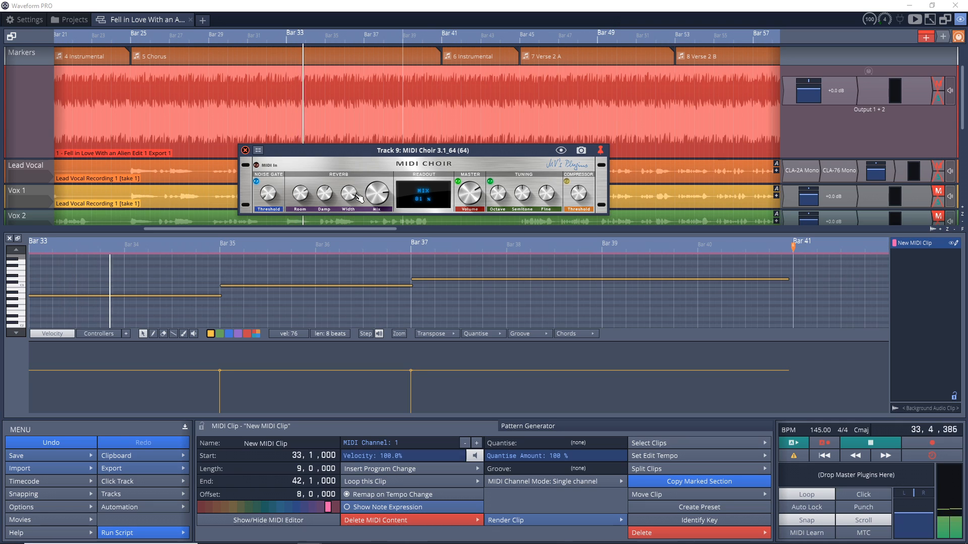
pyautogui.moveTo(377, 201); pyautogui.dragTo(377, 192)
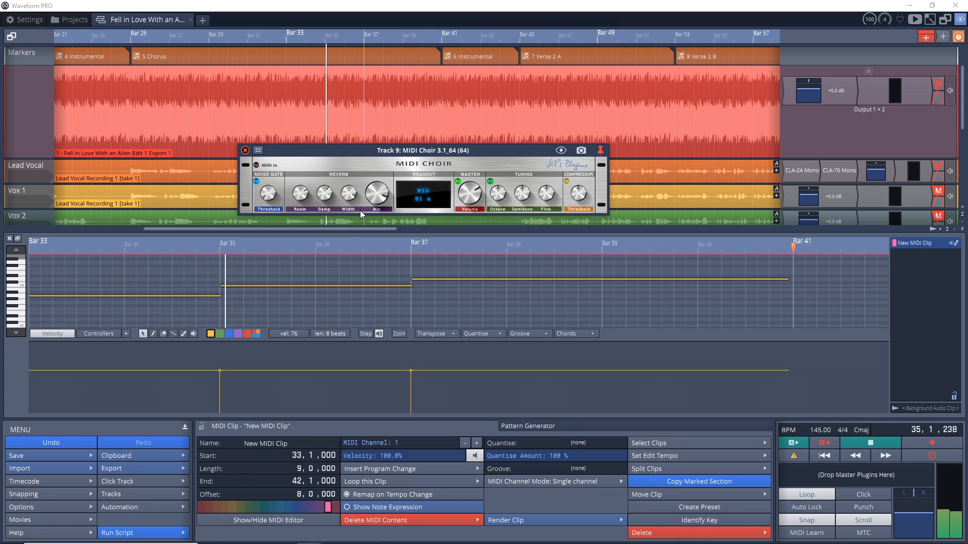
pyautogui.moveTo(346, 198); pyautogui.dragTo(346, 183)
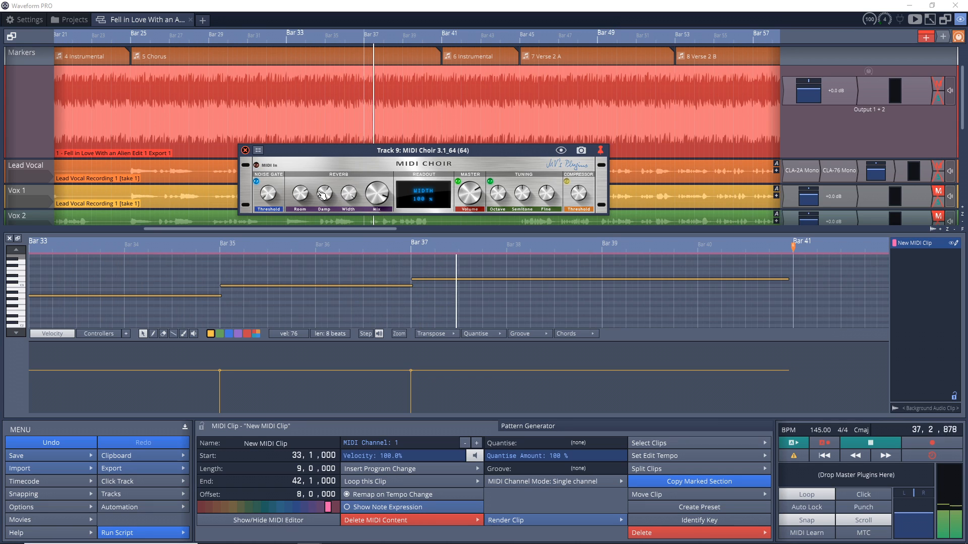
pyautogui.moveTo(324, 193); pyautogui.dragTo(313, 220)
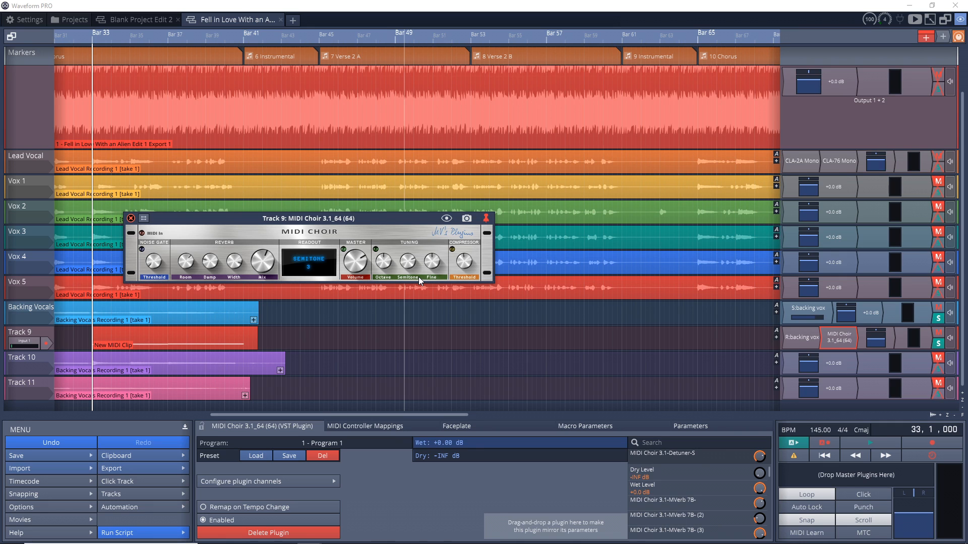
# Step: Play back the project to hear the choir on the backing vocals
pyautogui.press('space')
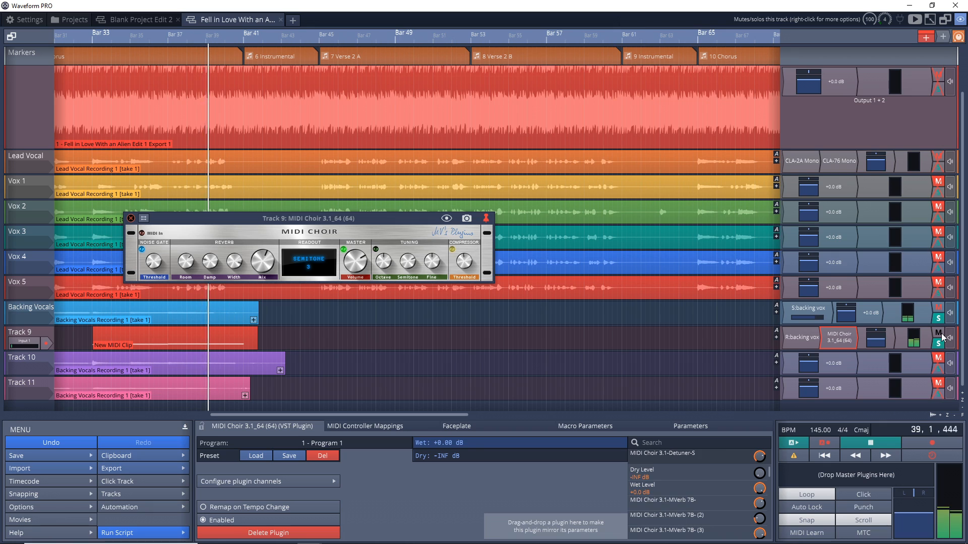
pyautogui.press('space')
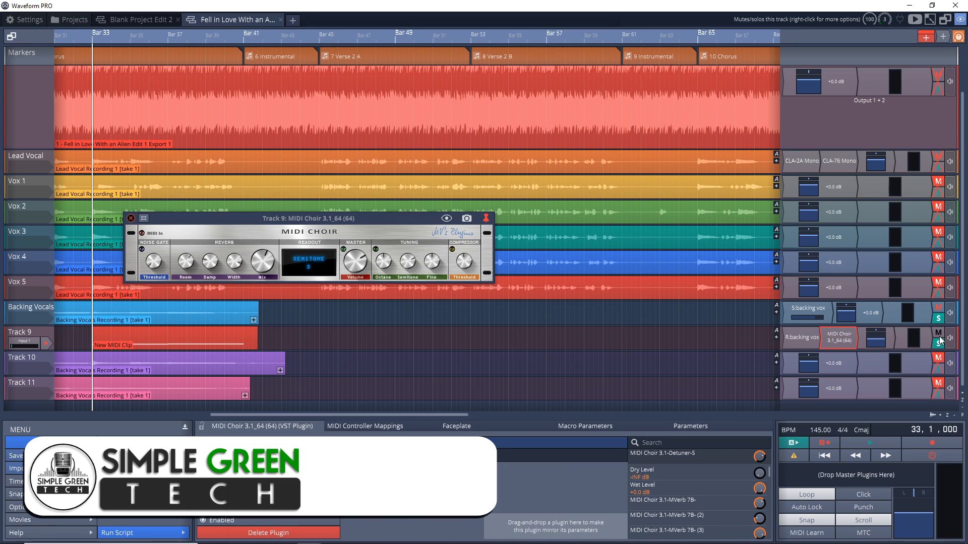
pyautogui.press('space')
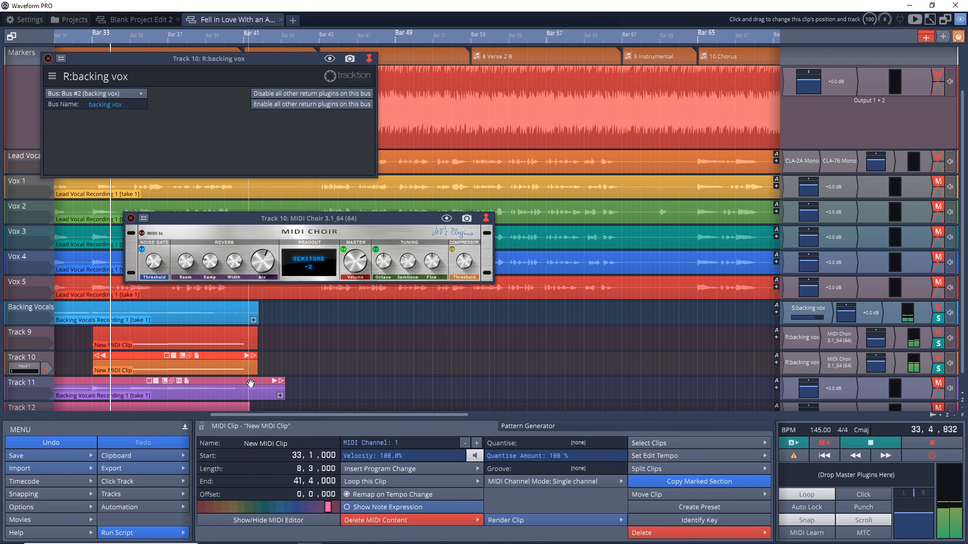
# Step: Close the backing vox return bus window and lower Track 10's volume fader to about -7.4 dB, then stop playback
pyautogui.click(48, 59)
pyautogui.moveTo(875, 362); pyautogui.dragTo(872, 380)
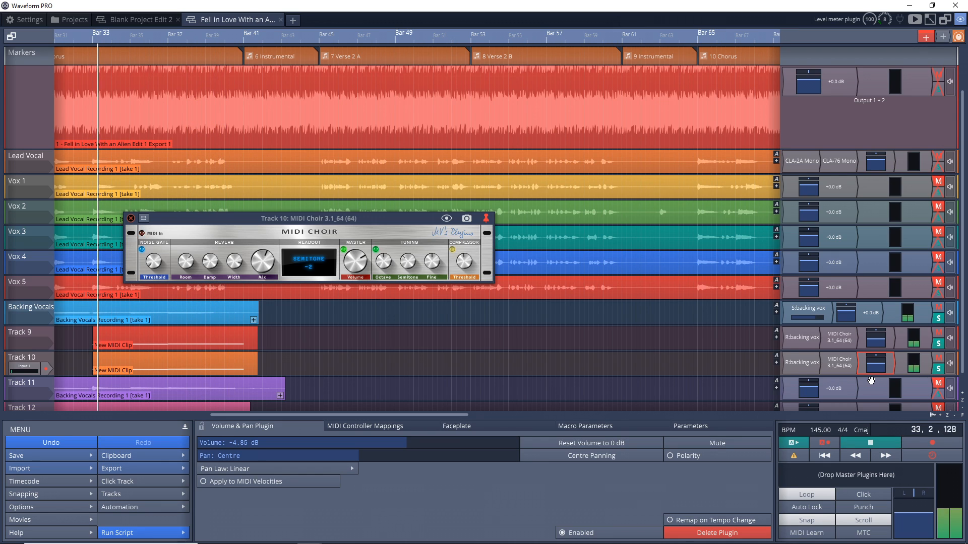
pyautogui.moveTo(876, 370); pyautogui.dragTo(876, 374)
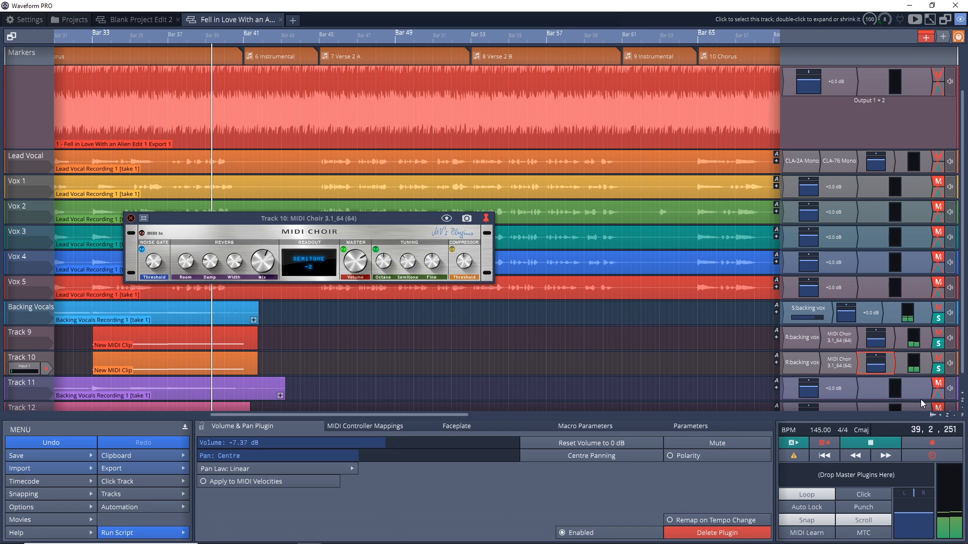
pyautogui.press('space')
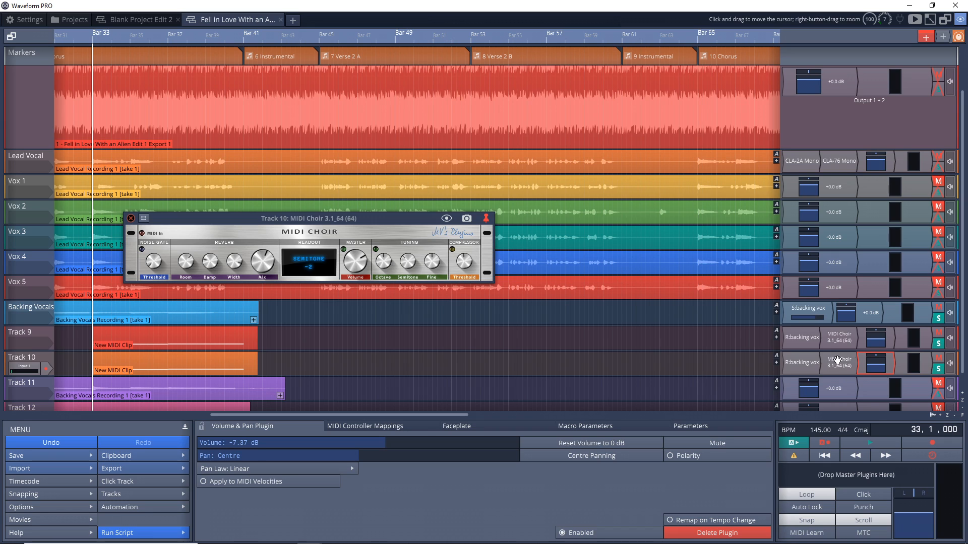
# Step: Open the harmony MIDI clip in the editor and play it back to review its notes
pyautogui.click(838, 338)
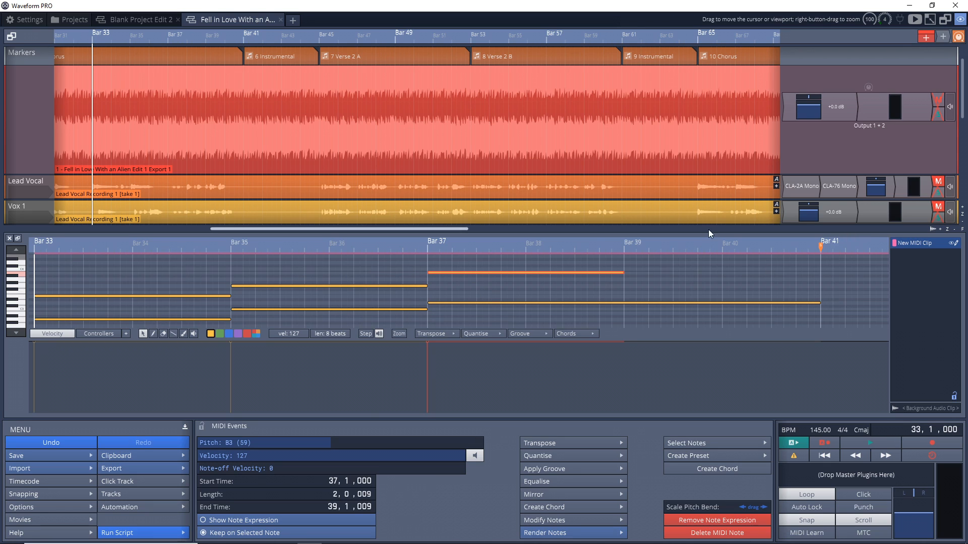
pyautogui.press('space')
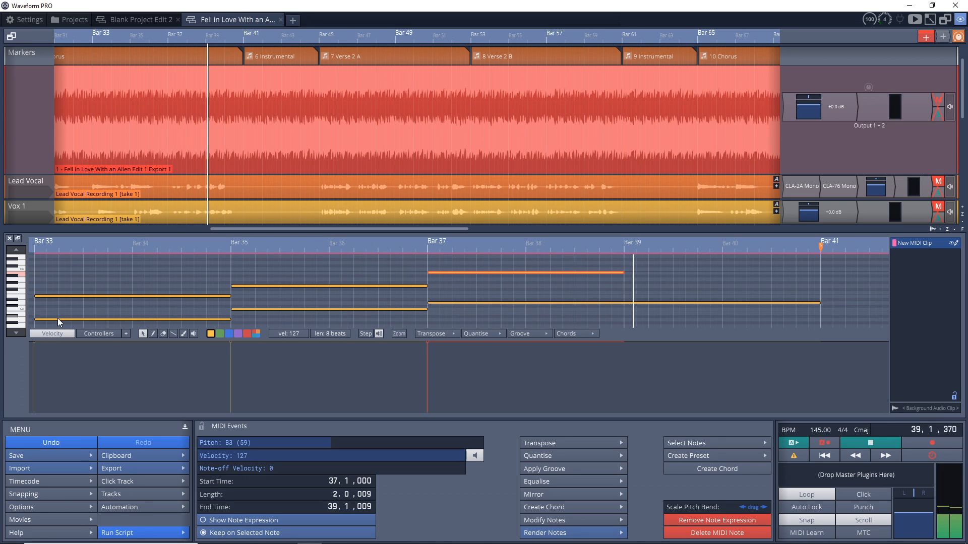
pyautogui.press('space')
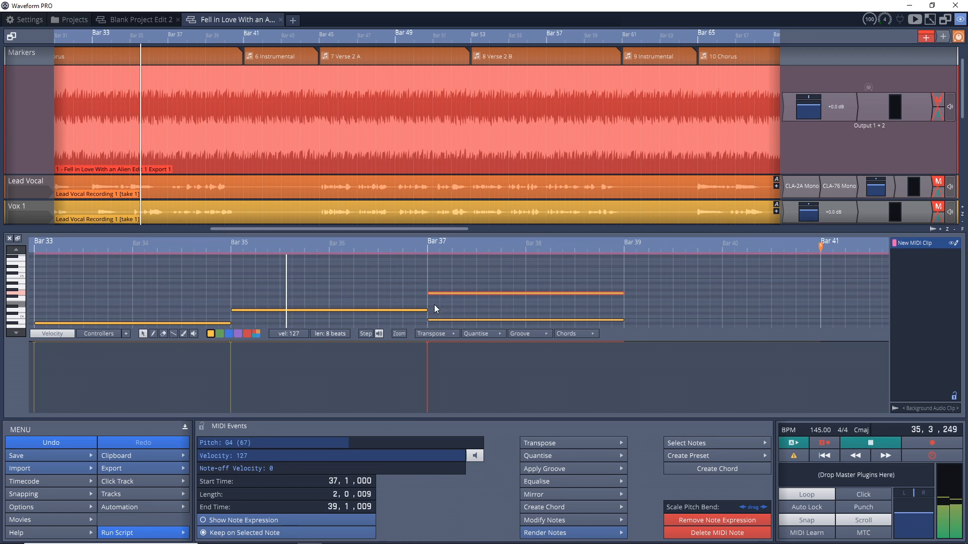
pyautogui.scroll(-2, 331, 315)
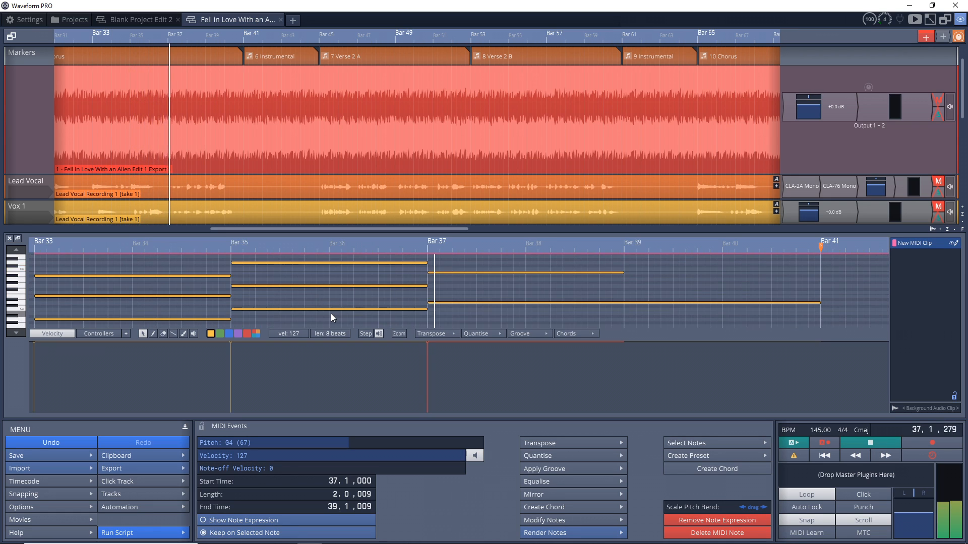
pyautogui.scroll(1, 330, 313)
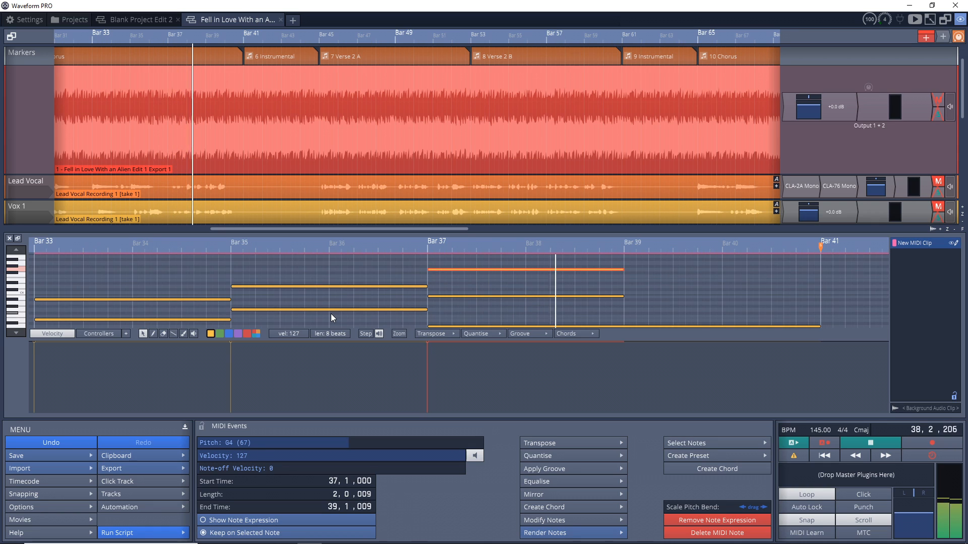
pyautogui.press('space')
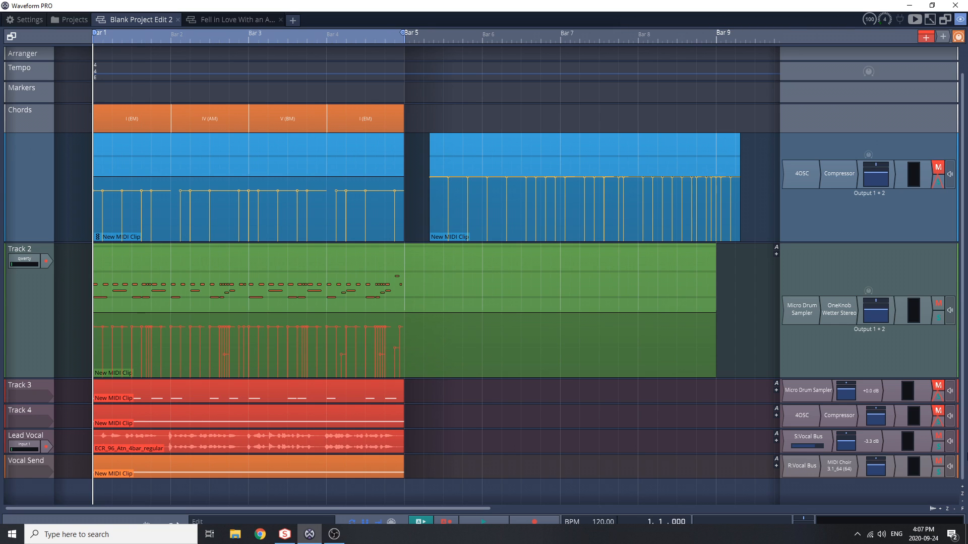
# Step: Enable the Vocal Bus send plugin on the Lead Vocal track and play back the project
pyautogui.click(939, 447)
pyautogui.press('space')
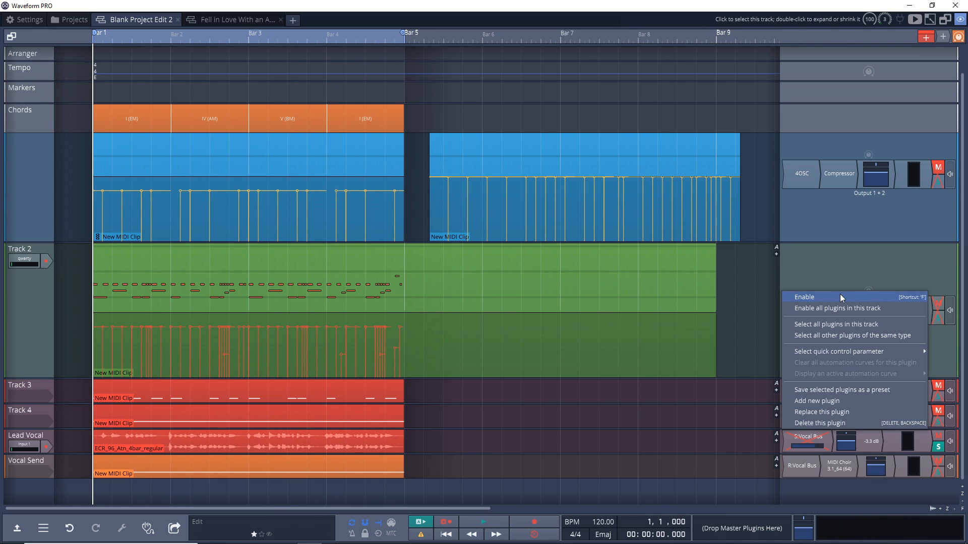
pyautogui.click(840, 296)
pyautogui.click(936, 447)
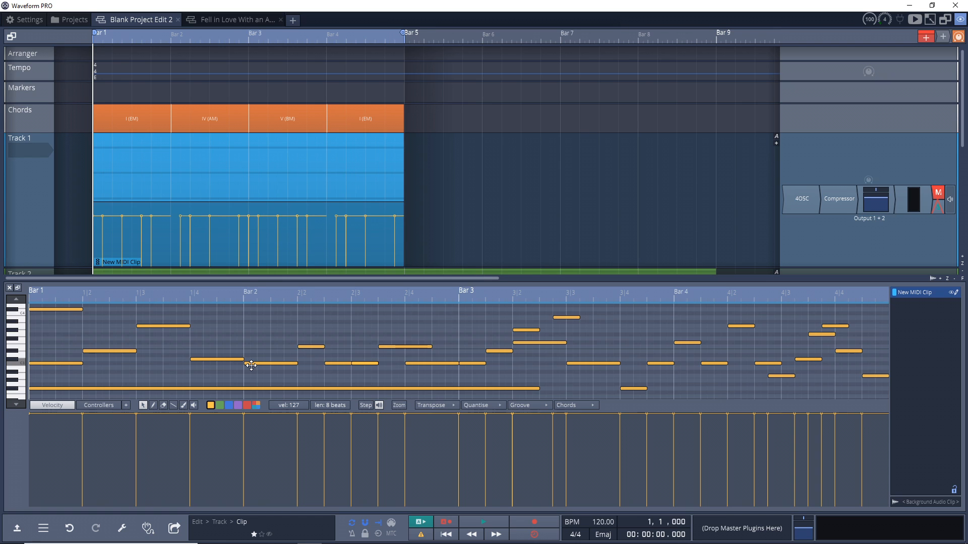
pyautogui.press('space')
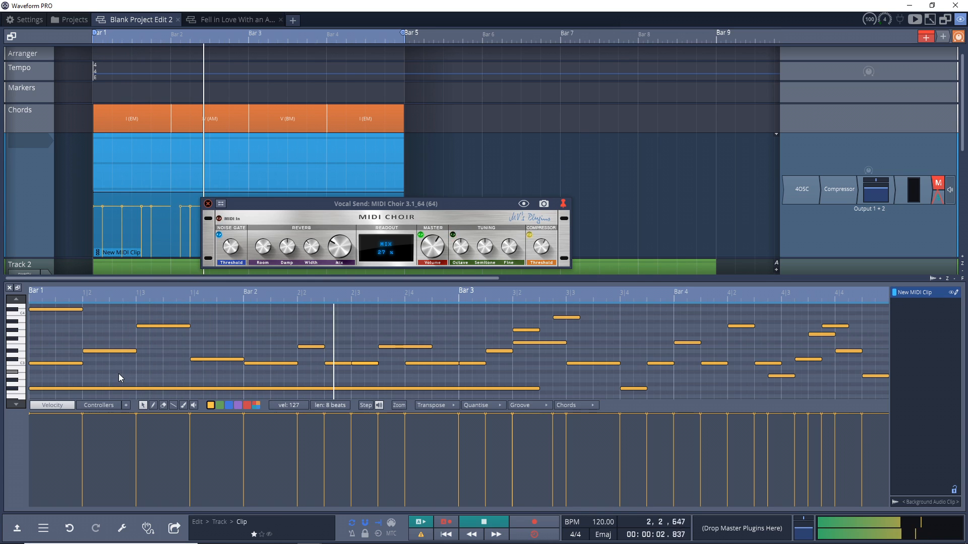
# Step: Set the MIDI Choir Octave knob to -1
pyautogui.moveTo(460, 258)
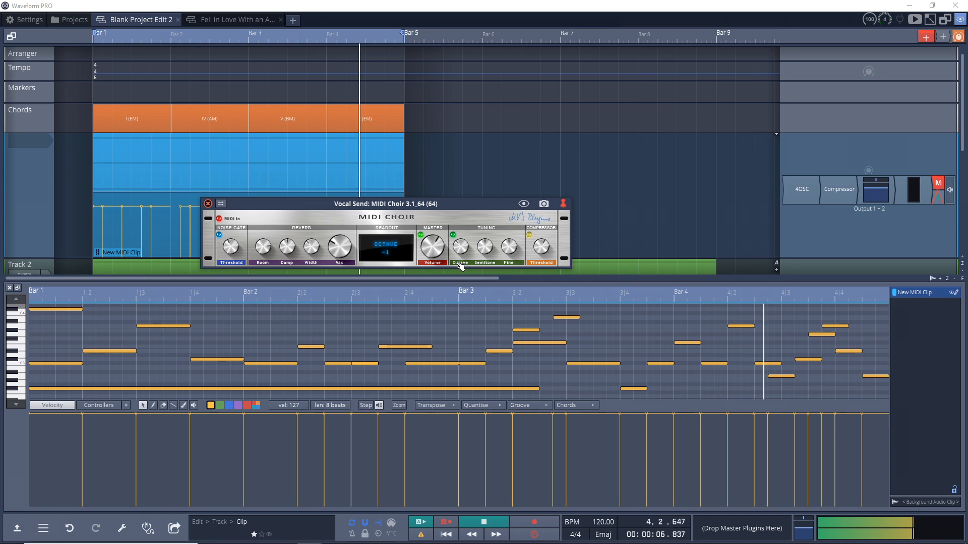
pyautogui.moveTo(461, 251); pyautogui.dragTo(462, 211)
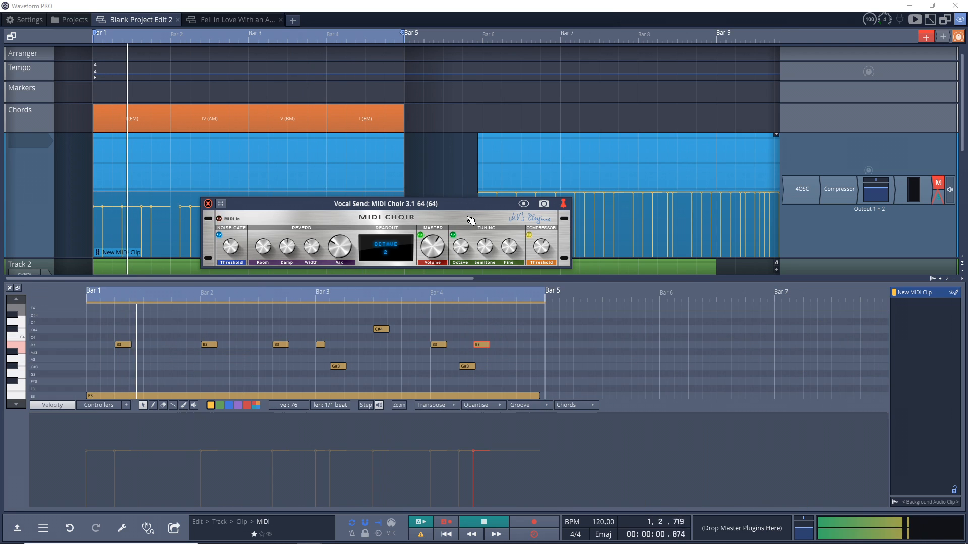
pyautogui.moveTo(470, 221); pyautogui.dragTo(466, 270)
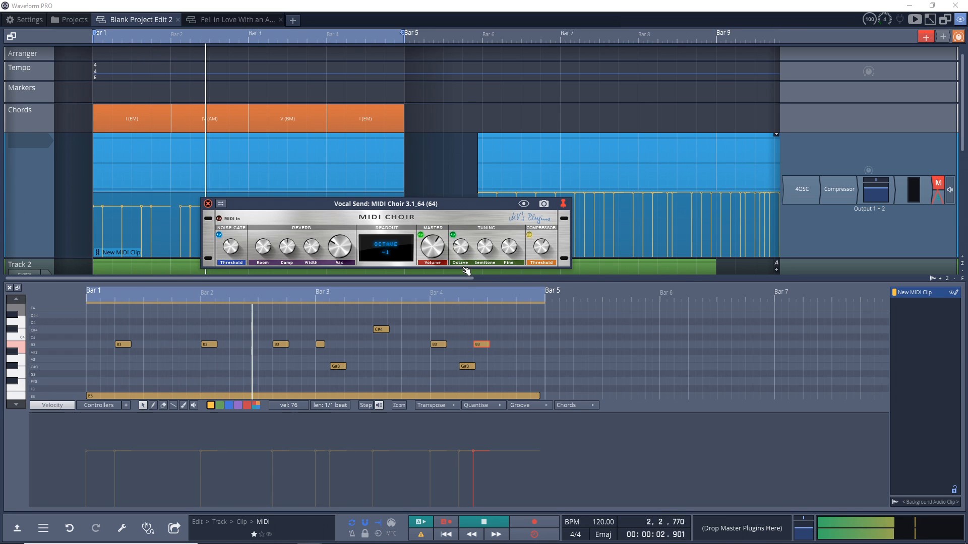
# Step: Toggle the MIDI Choir Tuning section, set Fine to about -20% and Octave to 1, then stop playback
pyautogui.click(453, 235)
pyautogui.moveTo(509, 249); pyautogui.dragTo(510, 261)
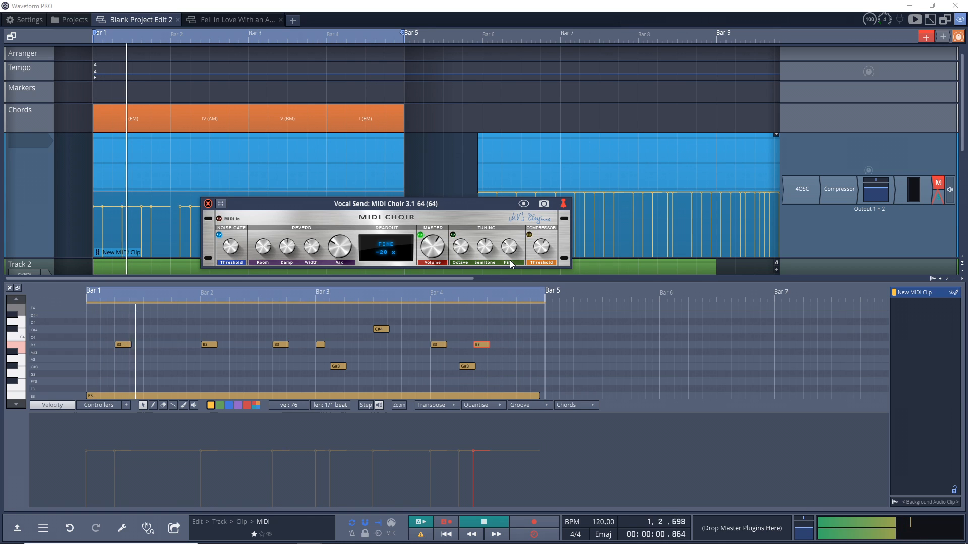
pyautogui.moveTo(487, 247); pyautogui.dragTo(491, 230)
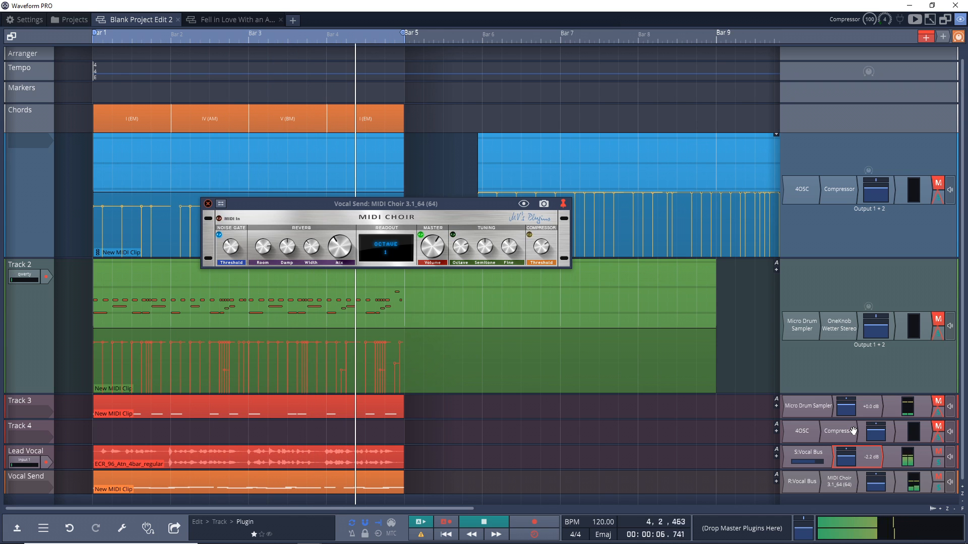
pyautogui.press('space')
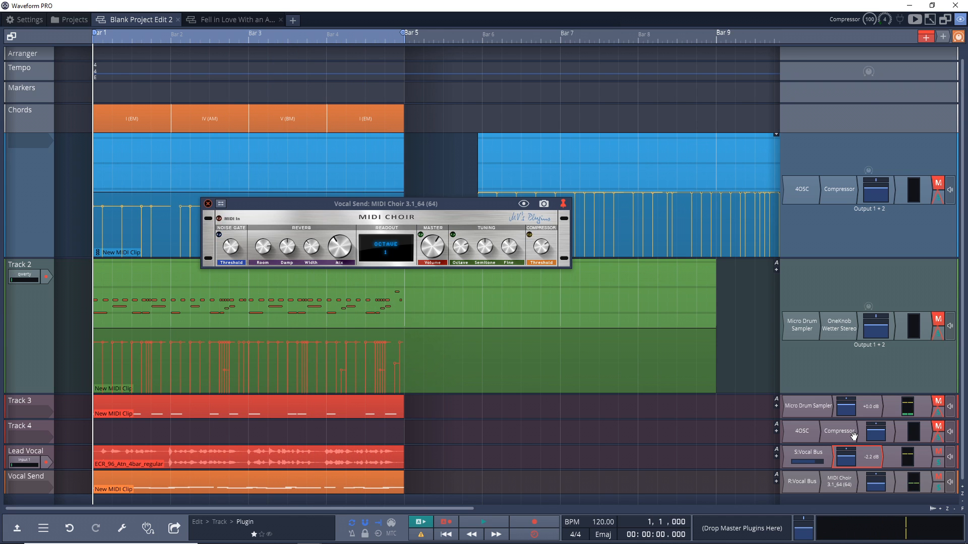